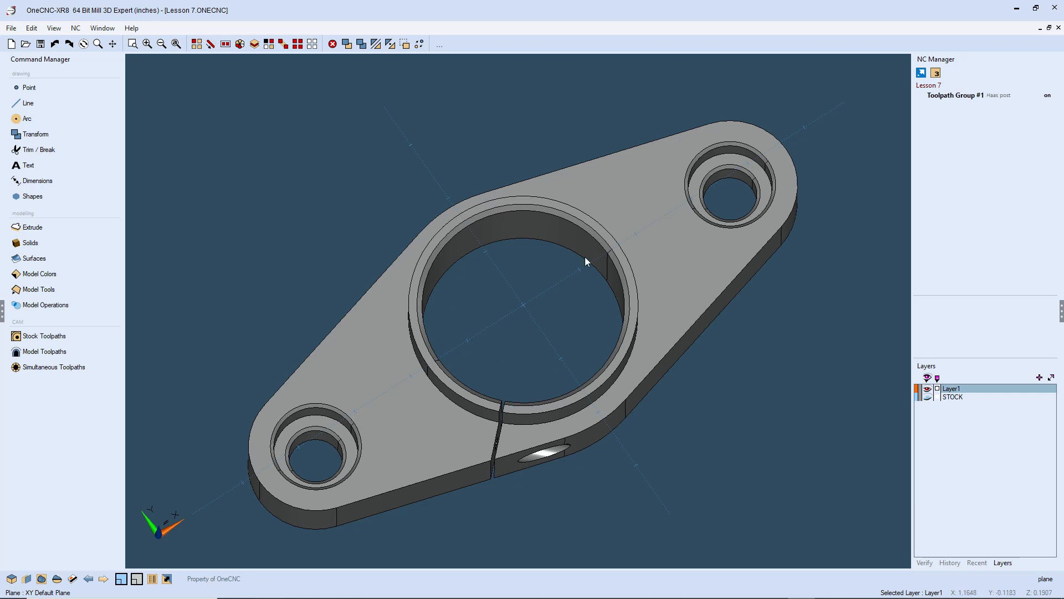
- Examine the flange's central bore, its circular edge and the counterbored holes from several angles
{"action": "mouse_move", "coordinate": [511, 328]}
{"action": "left_mouse_down"}
{"action": "mouse_move", "coordinate": [514, 296]}
{"action": "mouse_move", "coordinate": [492, 298]}
{"action": "mouse_move", "coordinate": [540, 366]}
{"action": "mouse_move", "coordinate": [531, 355]}
{"action": "mouse_move", "coordinate": [538, 232]}
{"action": "left_mouse_up"}
{"action": "scroll", "coordinate": [539, 366], "scroll_direction": "up", "scroll_amount": 2}
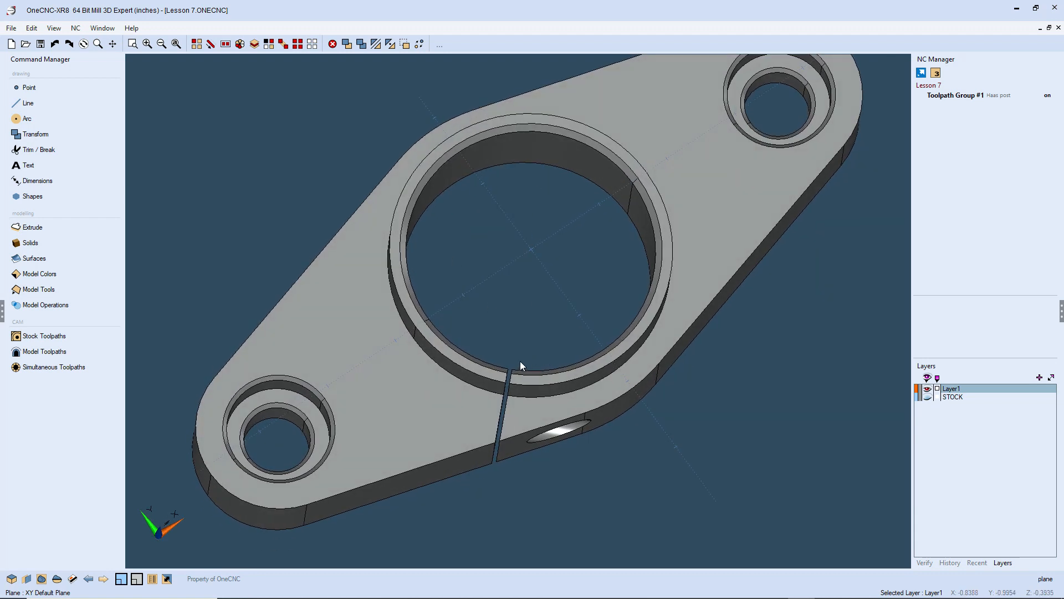
{"action": "mouse_move", "coordinate": [546, 433]}
{"action": "middle_mouse_down"}
{"action": "mouse_move", "coordinate": [417, 416]}
{"action": "mouse_move", "coordinate": [518, 408]}
{"action": "mouse_move", "coordinate": [542, 372]}
{"action": "middle_mouse_up"}
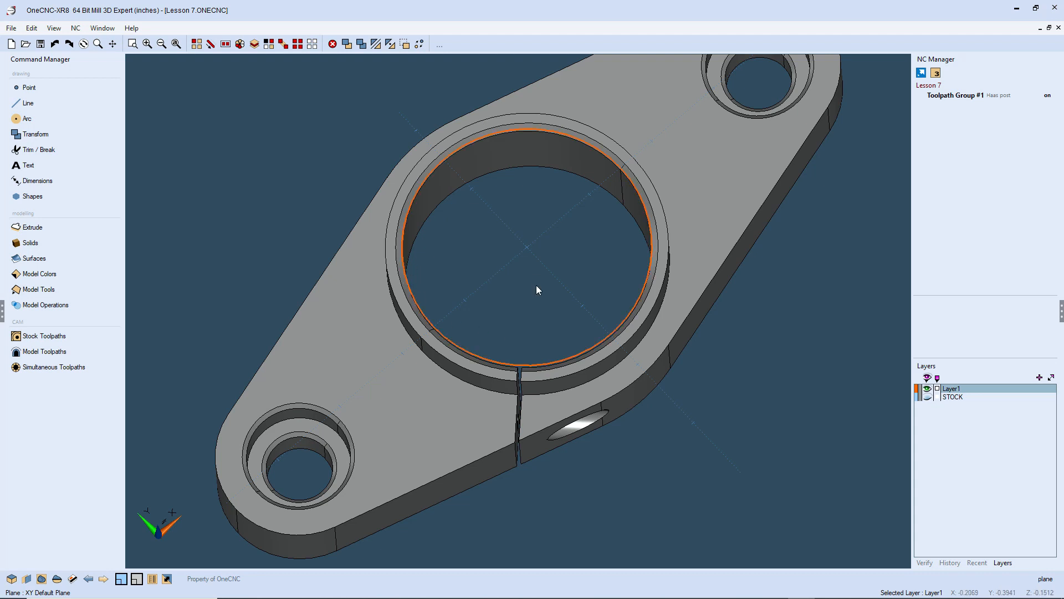
{"action": "middle_click_drag", "start_coordinate": [537, 283], "coordinate": [550, 249]}
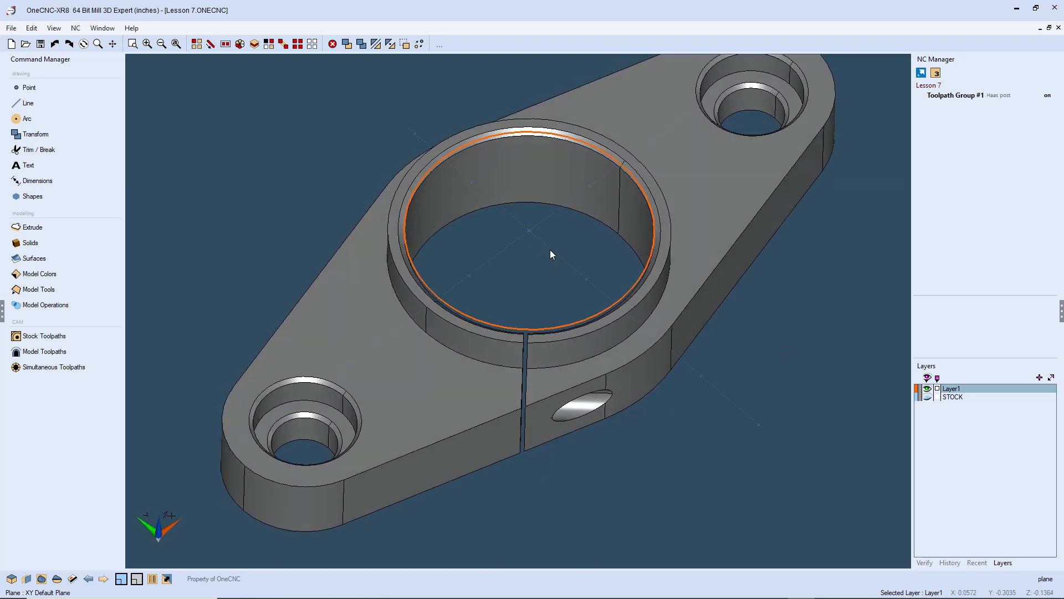
{"action": "scroll", "coordinate": [549, 250], "scroll_direction": "down", "scroll_amount": 3}
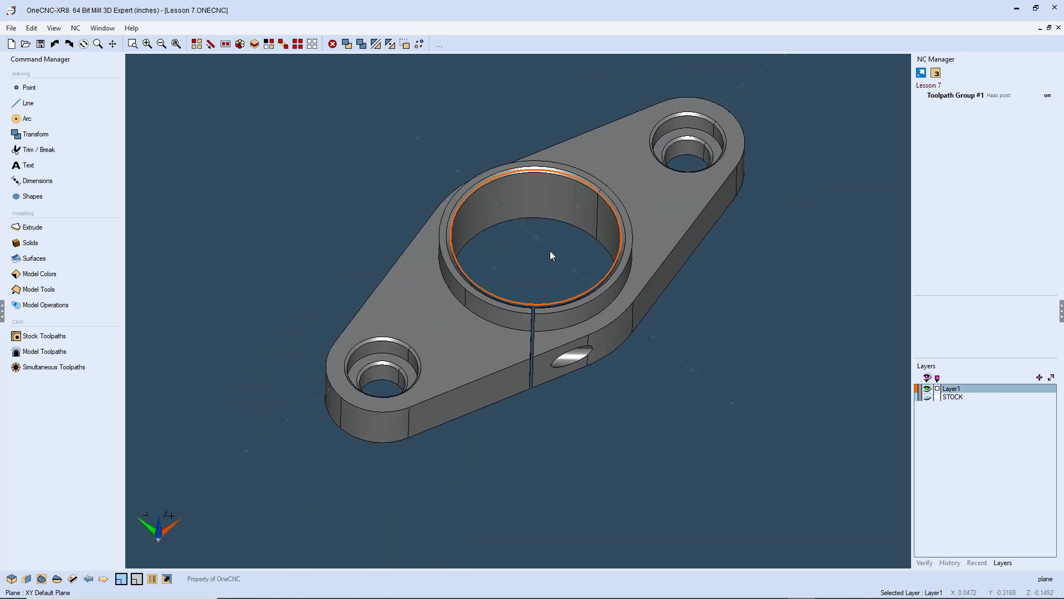
{"action": "scroll", "coordinate": [550, 251], "scroll_direction": "down", "scroll_amount": 1}
{"action": "middle_click_drag", "start_coordinate": [550, 250], "coordinate": [678, 239]}
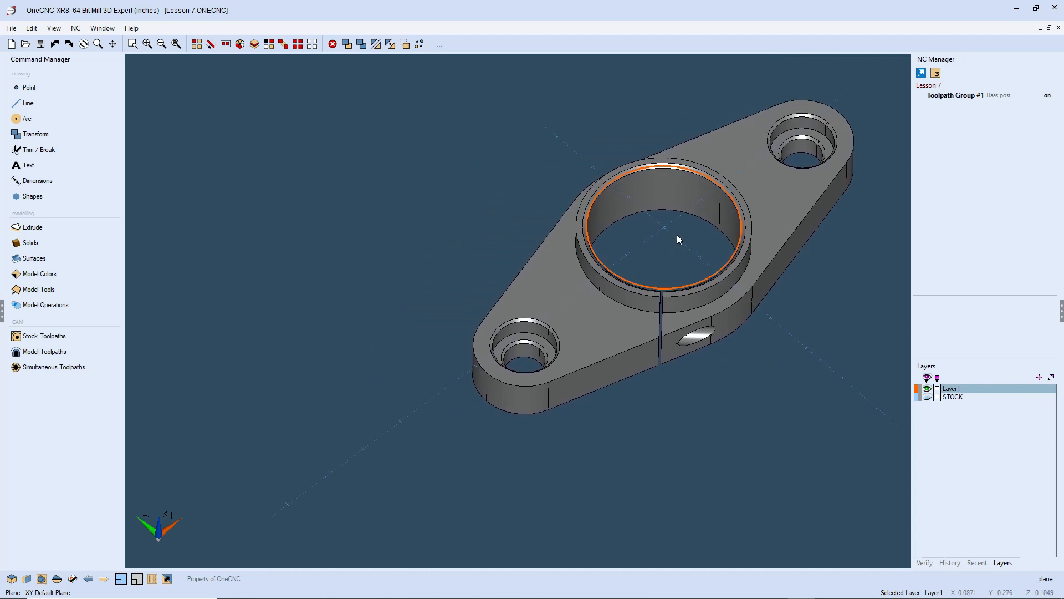
- Start the Drill hole wizard for the "Simple Hole, 3 inch bolt, Z0" feature and add Counterbore and Chamfer operations
{"action": "left_click", "coordinate": [54, 336]}
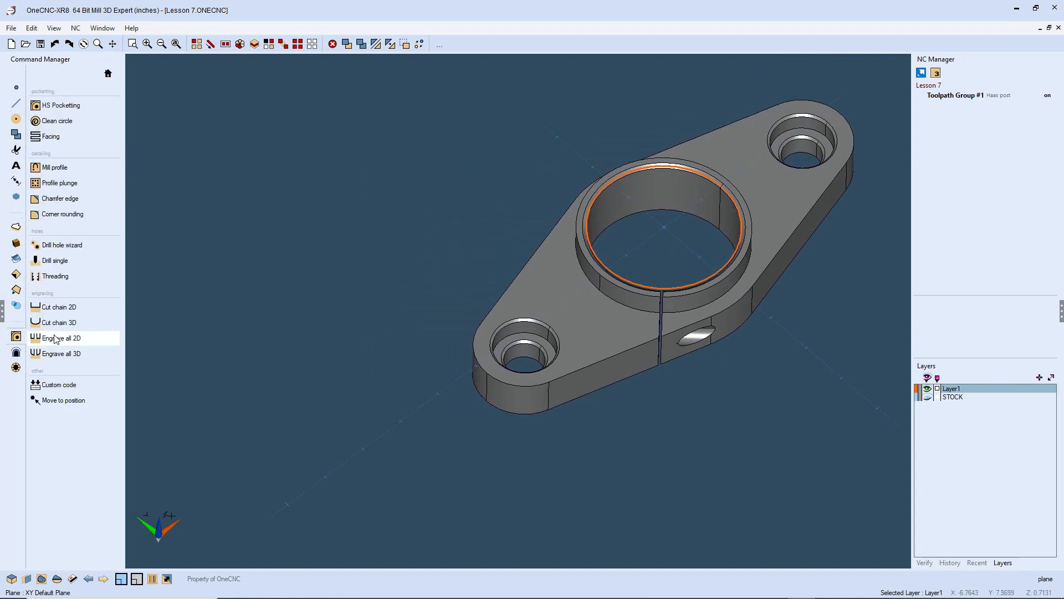
{"action": "left_click", "coordinate": [62, 244]}
{"action": "left_click_drag", "start_coordinate": [484, 119], "coordinate": [212, 68]}
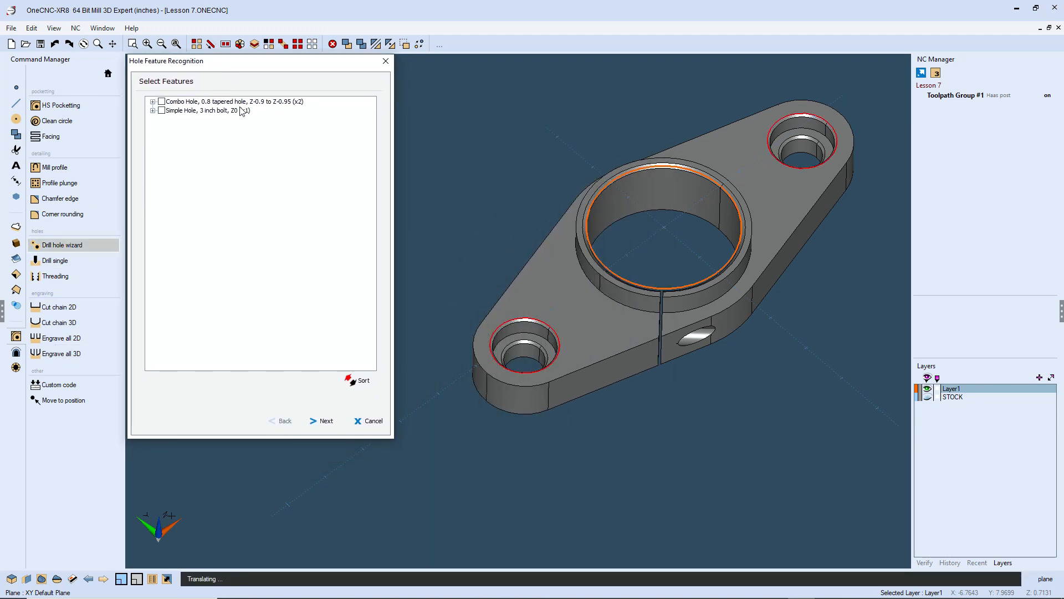
{"action": "left_click", "coordinate": [161, 110]}
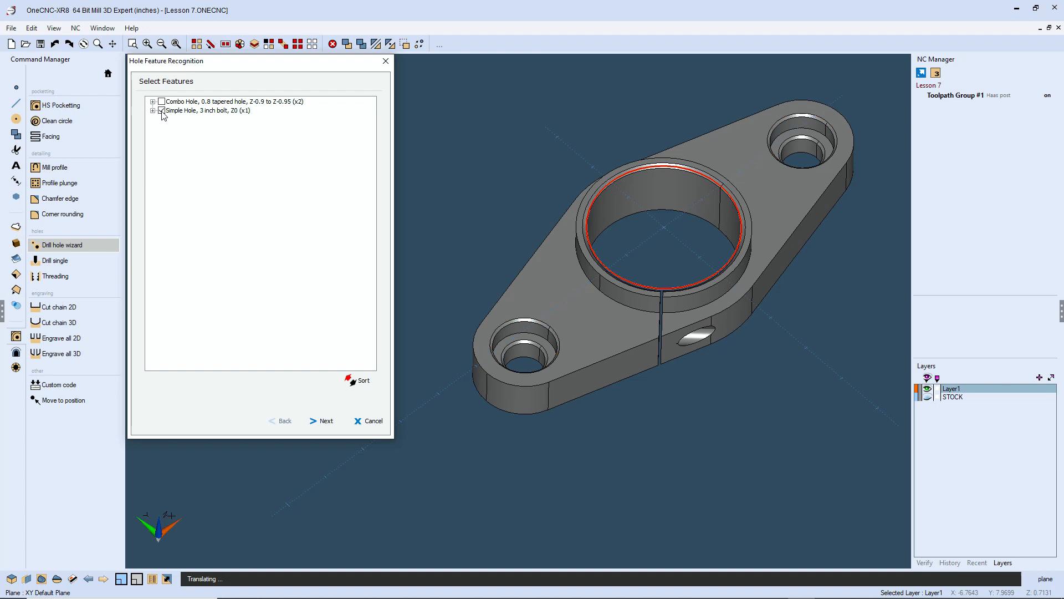
{"action": "left_click", "coordinate": [323, 422]}
{"action": "left_click", "coordinate": [326, 423]}
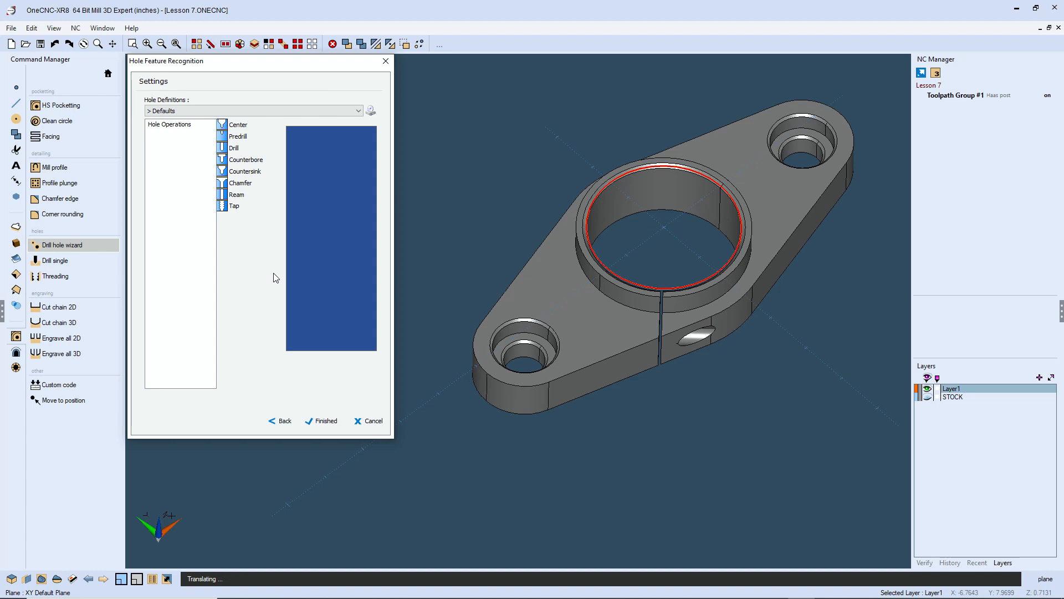
{"action": "left_click", "coordinate": [241, 162]}
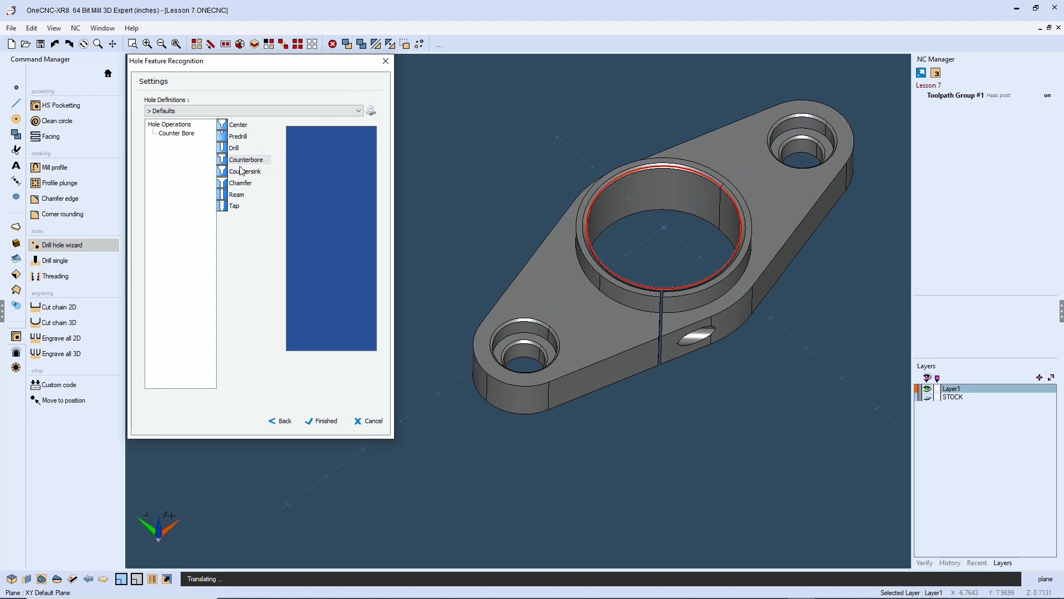
{"action": "left_click", "coordinate": [241, 183]}
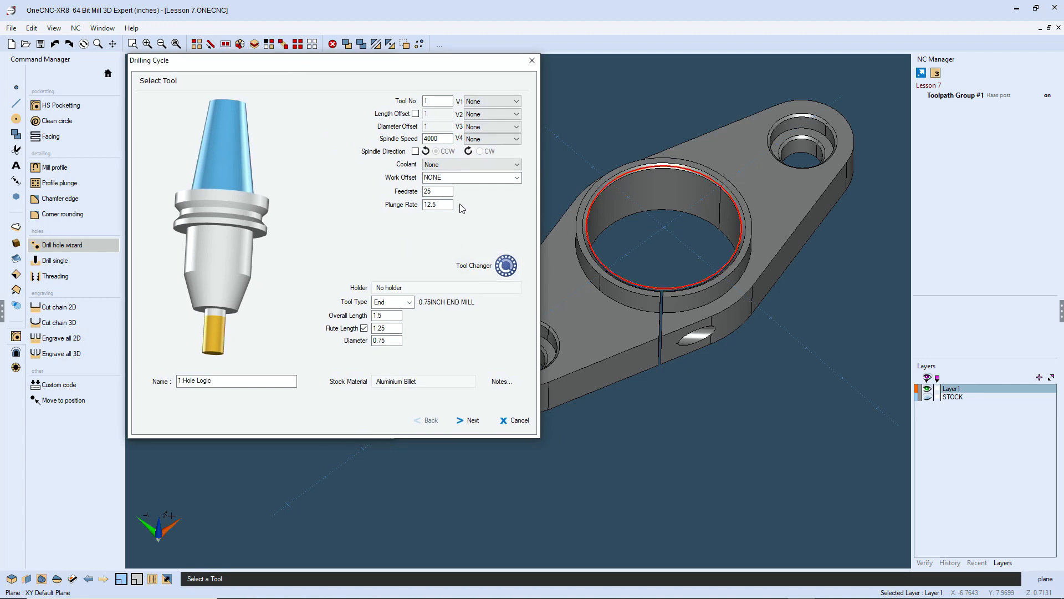
- Keep the 0.75 inch end mill for the counterbore and set its diameter to 3 and final Z to -1.4
{"action": "left_click", "coordinate": [475, 422]}
{"action": "type", "text": "5"}
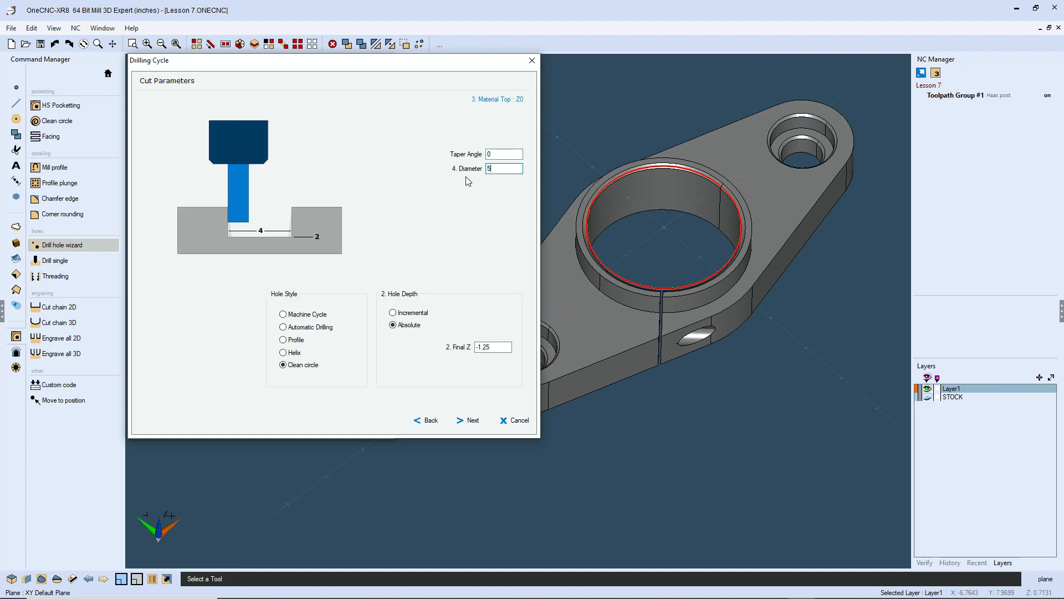
{"action": "type", "text": "3"}
{"action": "key", "text": "Tab"}
{"action": "key", "text": "BackSpace"}
{"action": "type", "text": "-1.4"}
{"action": "left_click", "coordinate": [471, 420]}
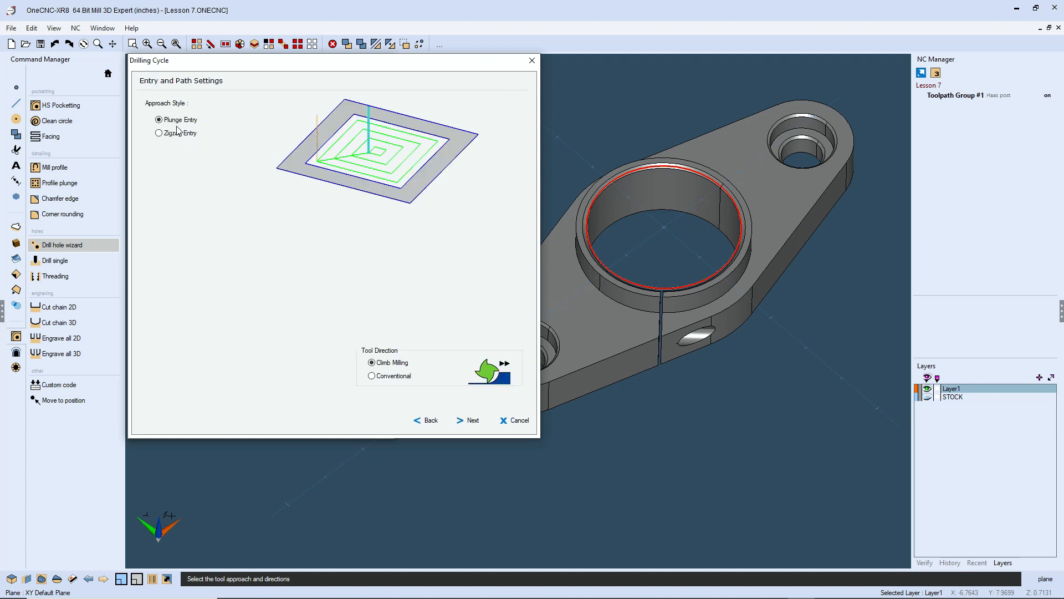
- Keep plunge entry with climb milling, set the counterbore's rough depth to 0.47 and finish its drilling cycle
{"action": "left_click", "coordinate": [472, 420]}
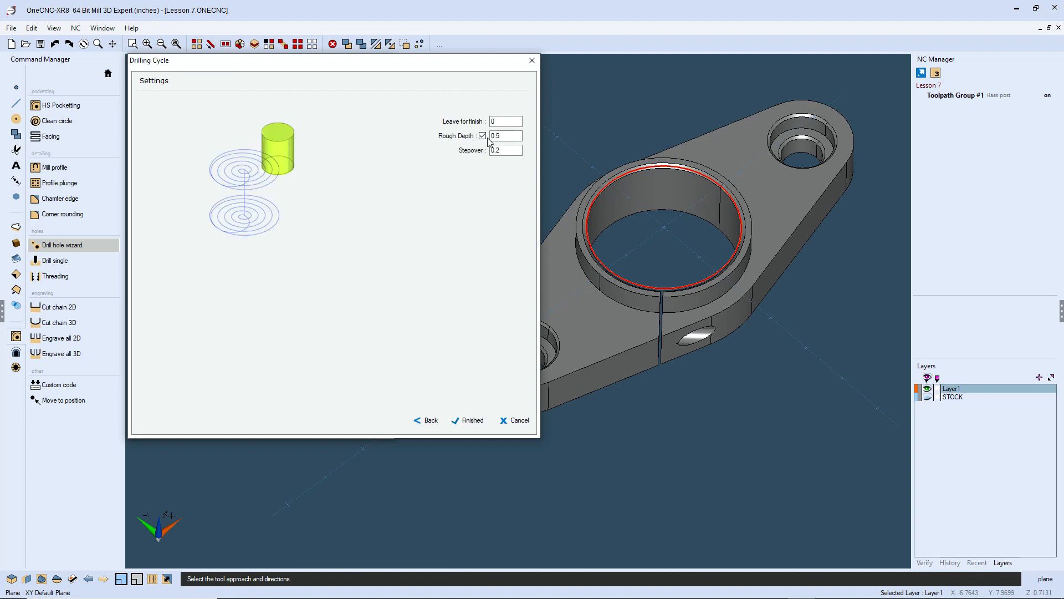
{"action": "left_click_drag", "start_coordinate": [508, 137], "coordinate": [478, 135]}
{"action": "type", "text": ".47"}
{"action": "key", "text": "Tab"}
{"action": "left_click", "coordinate": [471, 420]}
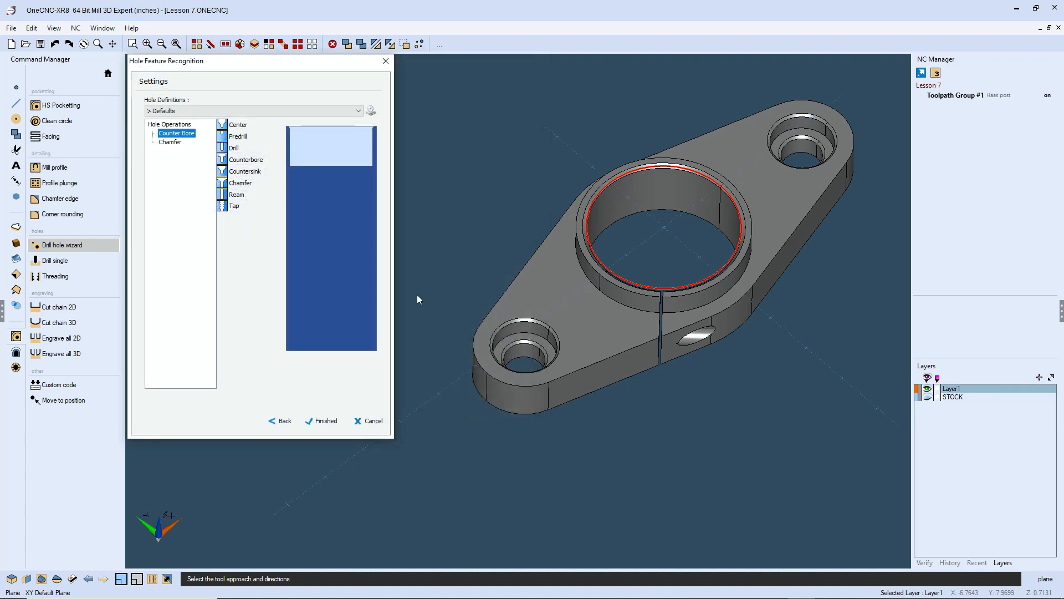
- Edit the Chamfer operation's 0.75 inch chamfer tool, enabling a flute length of 1.25 and setting the overall length to 1.5
{"action": "double_click", "coordinate": [175, 144]}
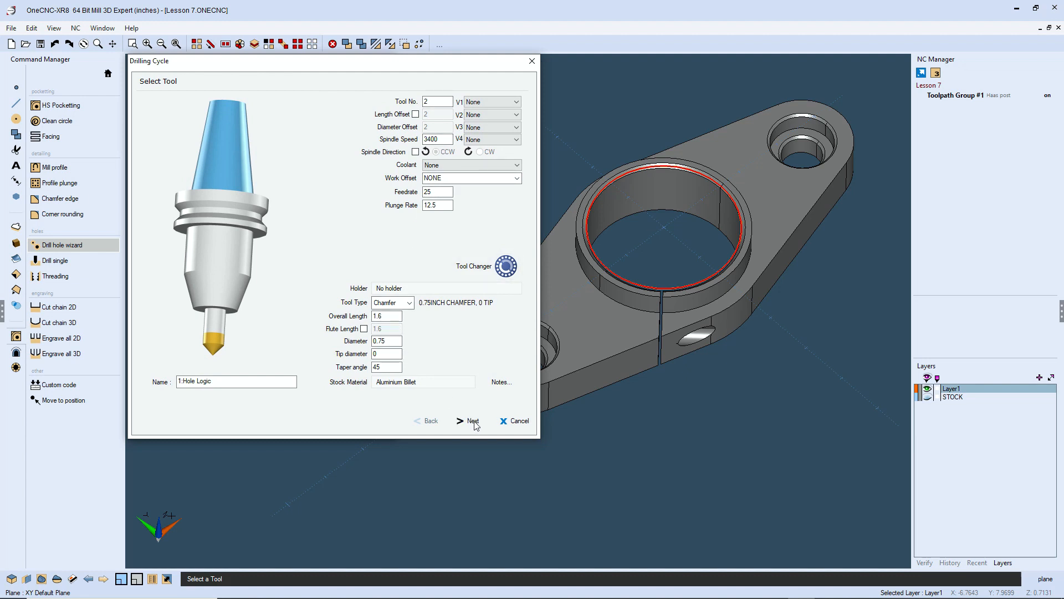
{"action": "left_click", "coordinate": [364, 329]}
{"action": "type", "text": "1.25"}
{"action": "key", "text": "shift+Tab"}
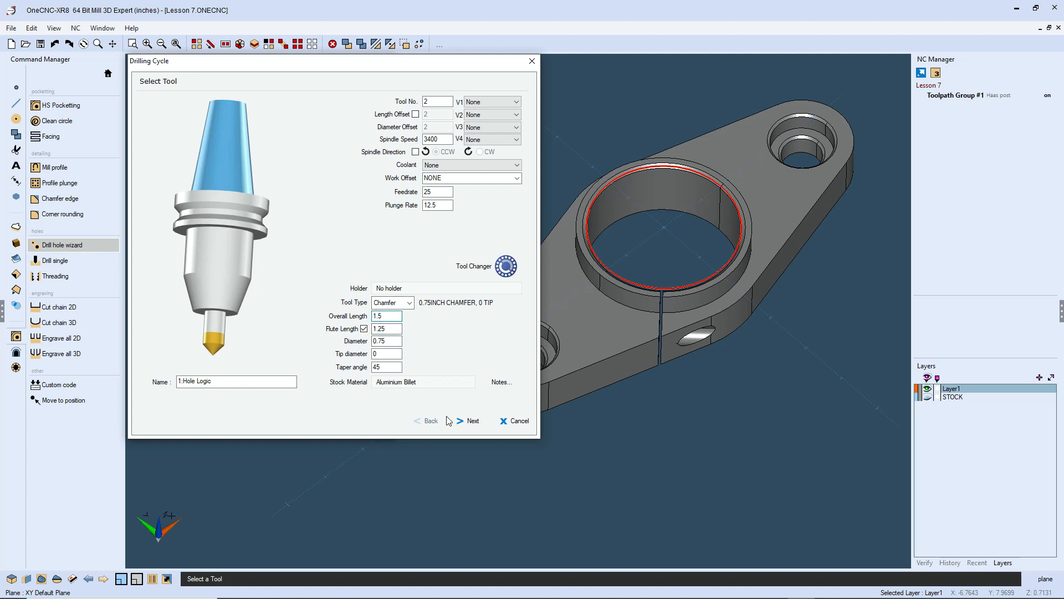
{"action": "left_click", "coordinate": [472, 421]}
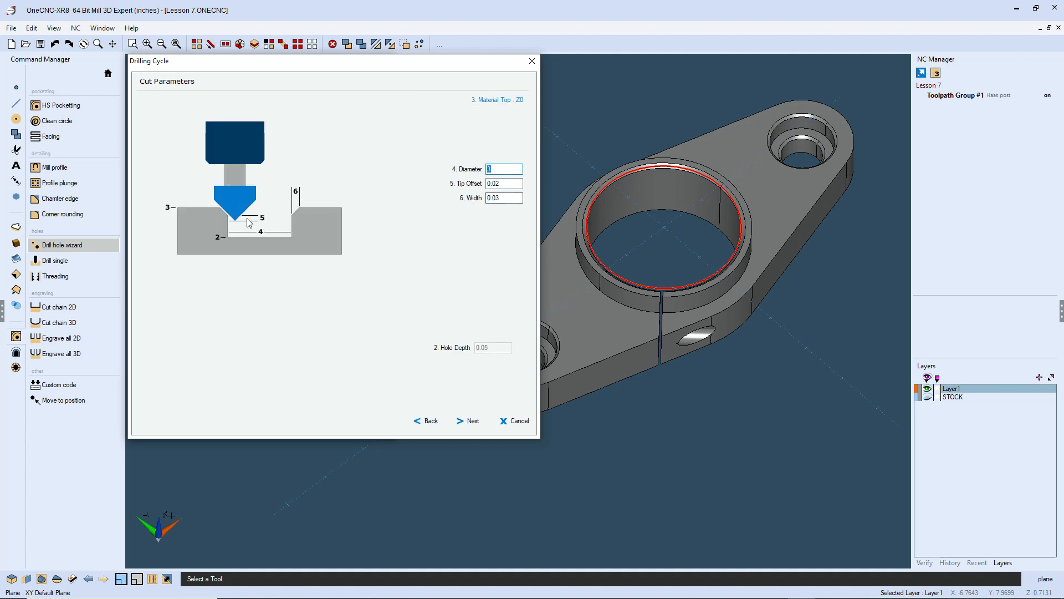
- Set the chamfer width to 0.075, accept the remaining cycle settings and finish the wizard to generate the bore's toolpath
{"action": "left_click_drag", "start_coordinate": [502, 199], "coordinate": [469, 199]}
{"action": "type", "text": ".0"}
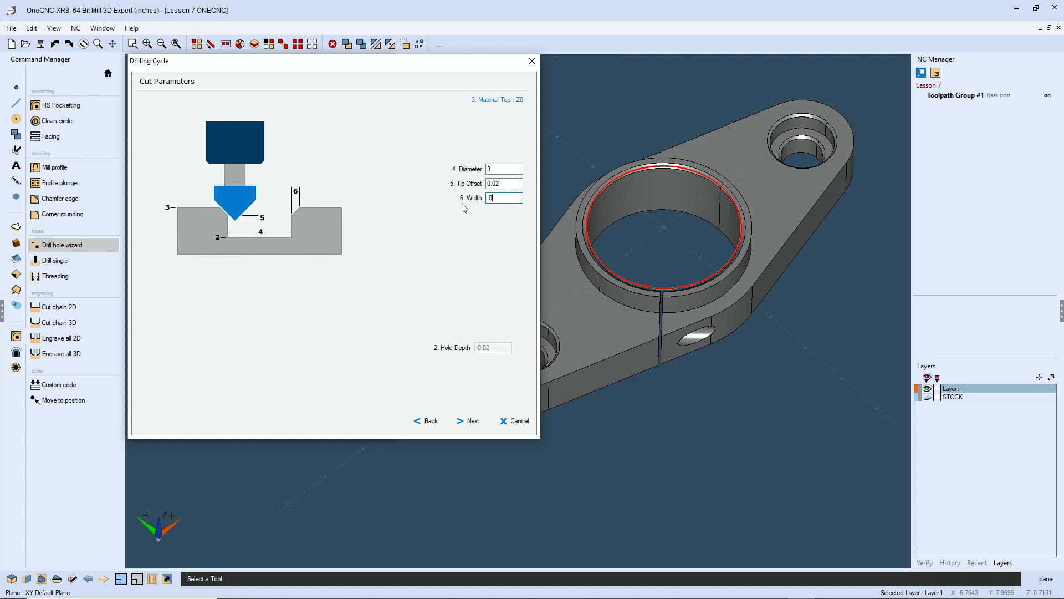
{"action": "type", "text": "75"}
{"action": "double_click", "coordinate": [491, 169]}
{"action": "left_click", "coordinate": [472, 423]}
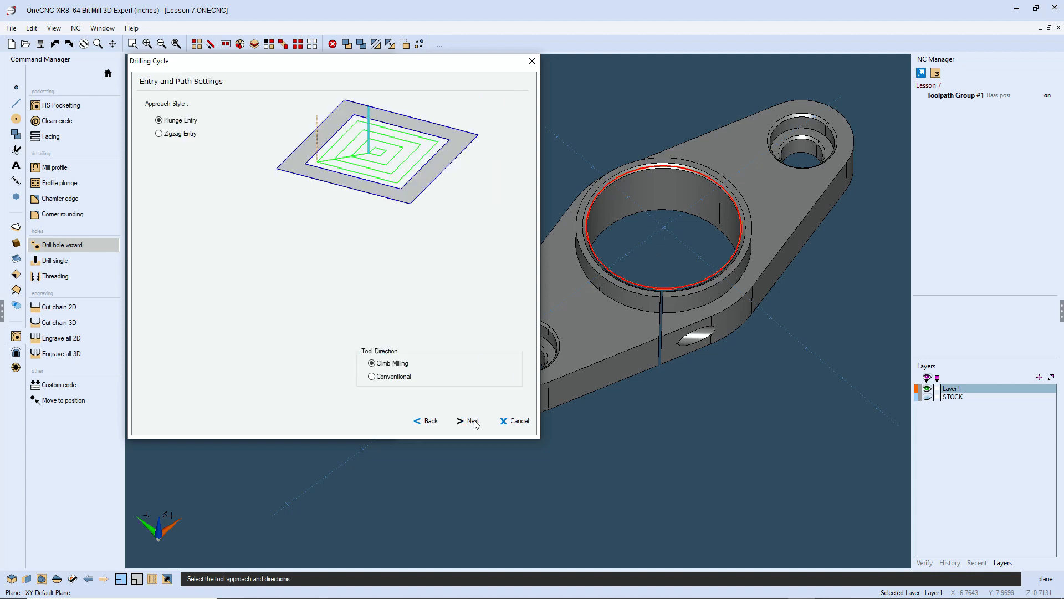
{"action": "left_click", "coordinate": [472, 423]}
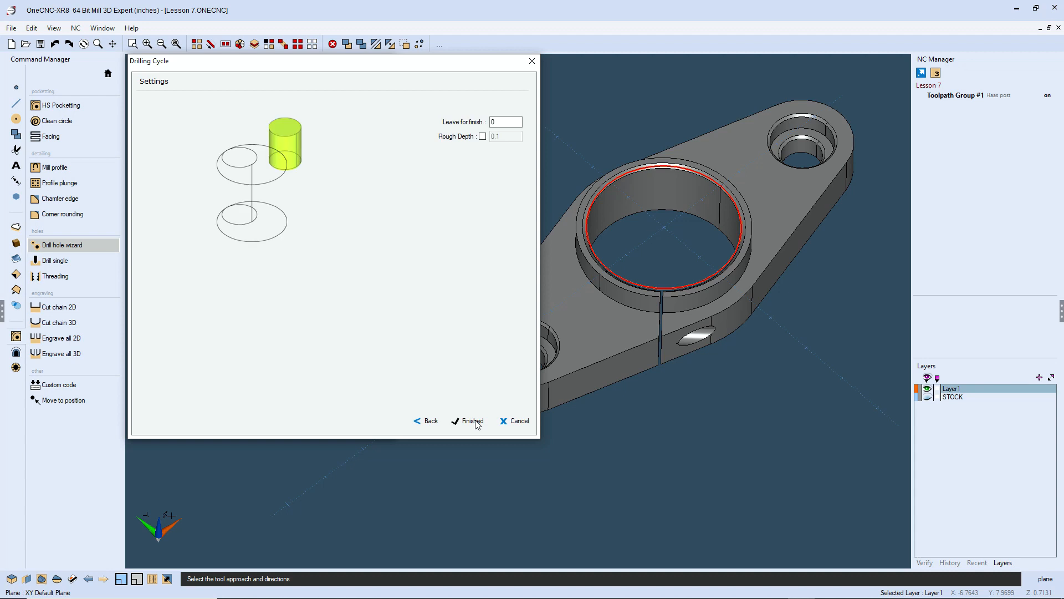
{"action": "left_click", "coordinate": [474, 423]}
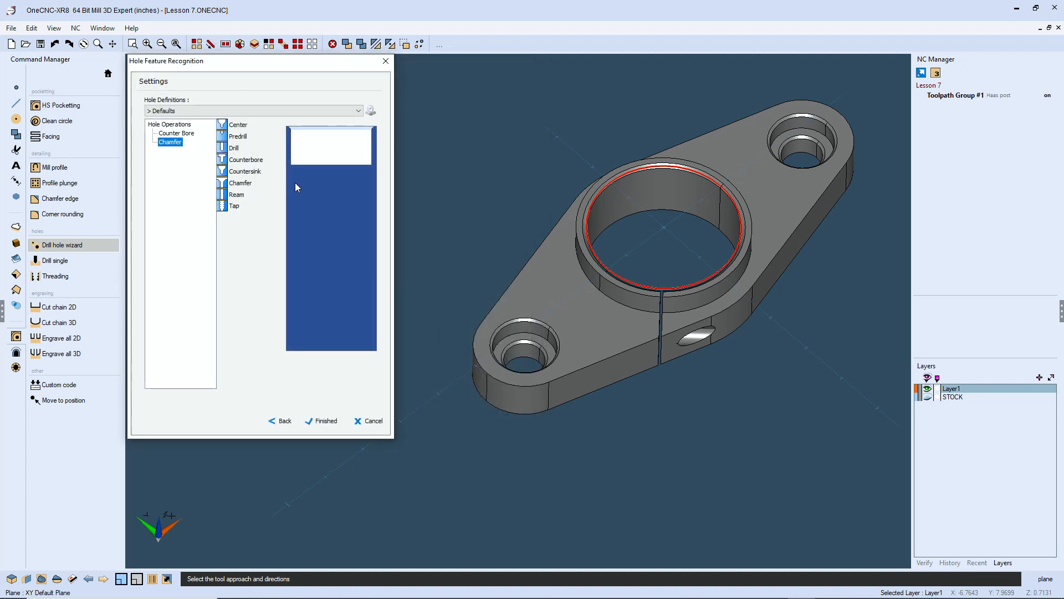
{"action": "left_click", "coordinate": [325, 421]}
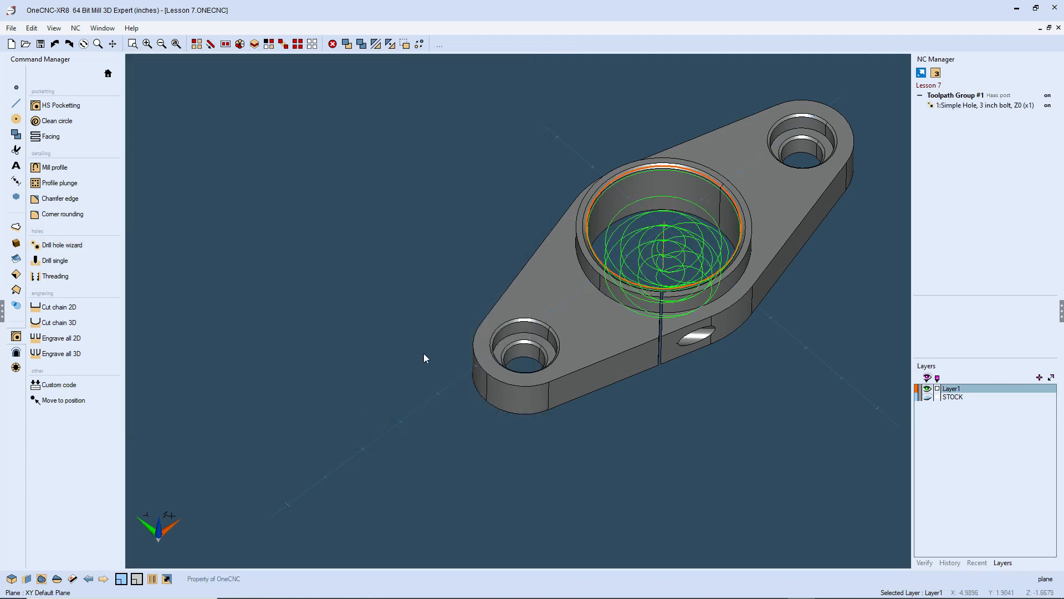
- Simulate Toolpath Group #1 using the Stock Model option, and close the simulation after it has run
{"action": "middle_click_drag", "start_coordinate": [575, 294], "coordinate": [390, 351]}
{"action": "left_click", "coordinate": [108, 73]}
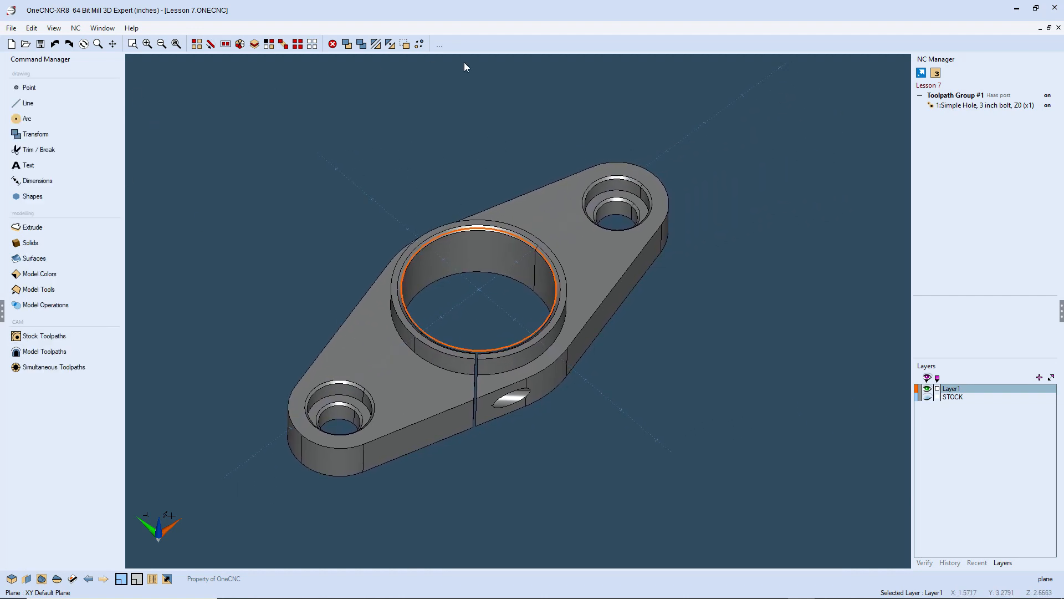
{"action": "right_click", "coordinate": [953, 97]}
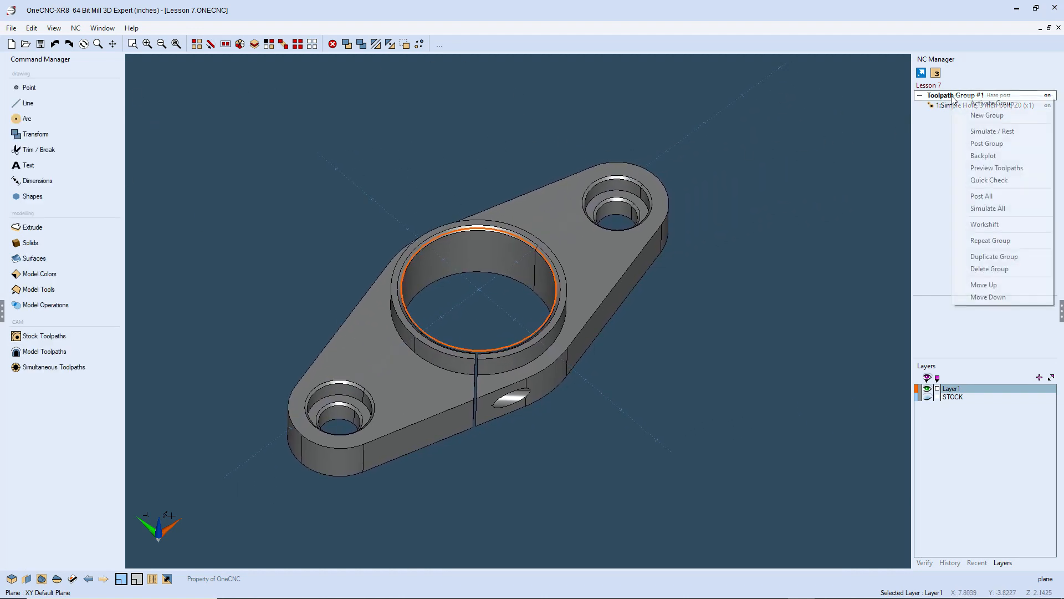
{"action": "left_click", "coordinate": [992, 131]}
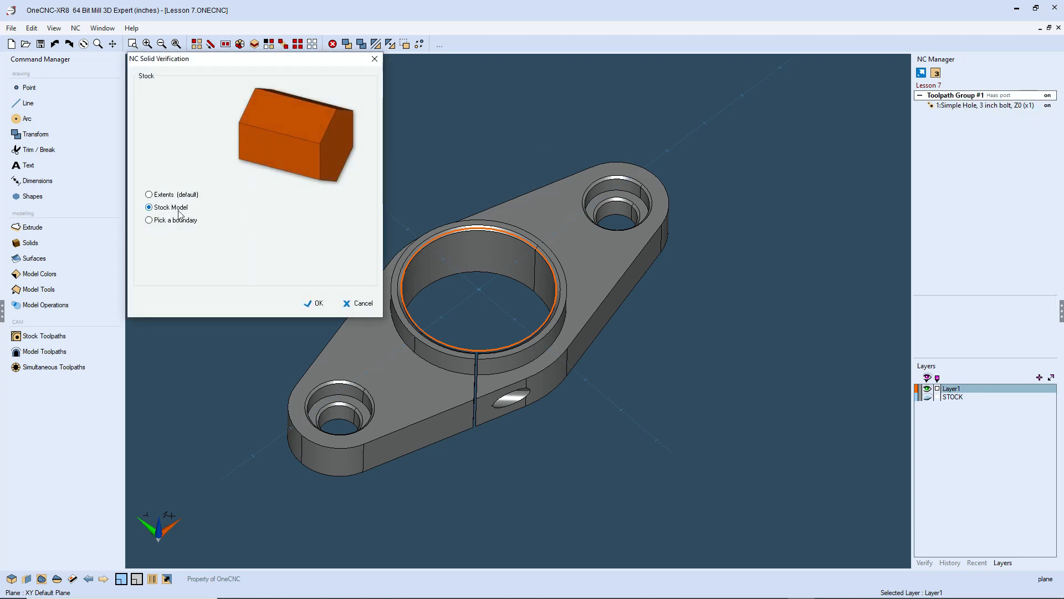
{"action": "left_click", "coordinate": [318, 305]}
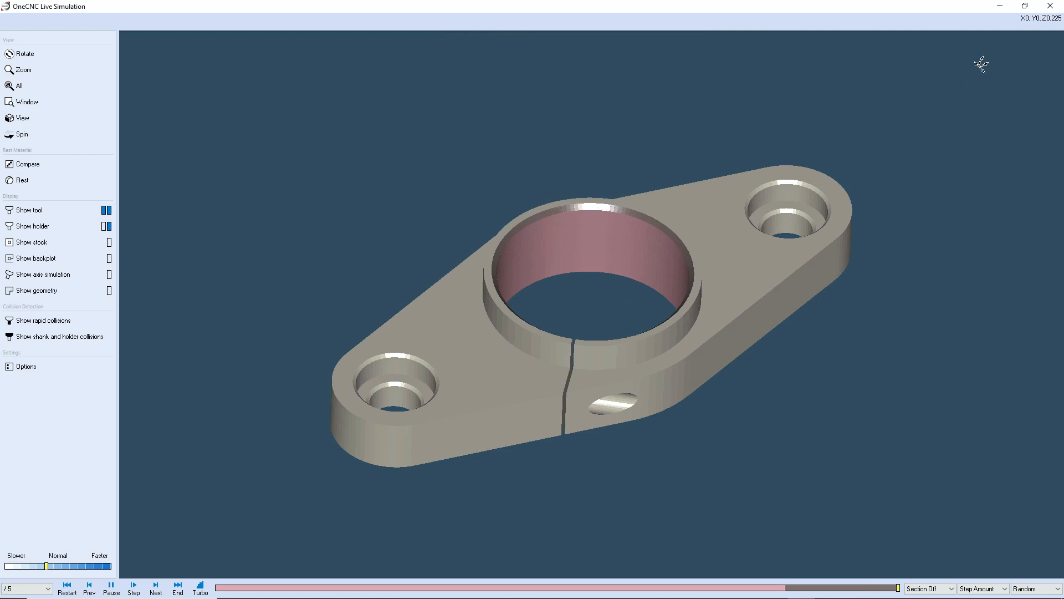
{"action": "left_click", "coordinate": [1051, 6]}
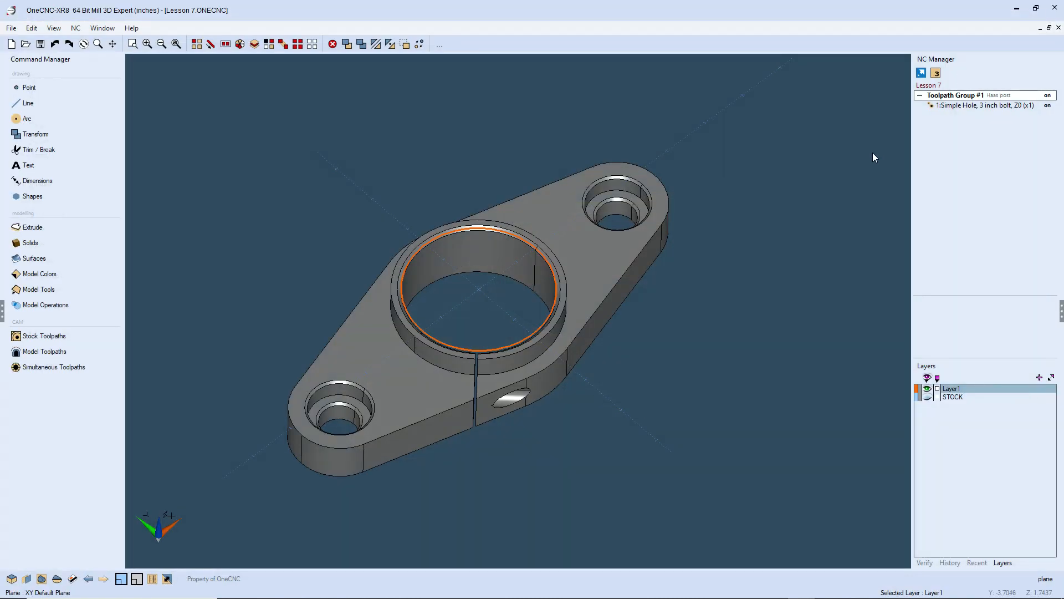